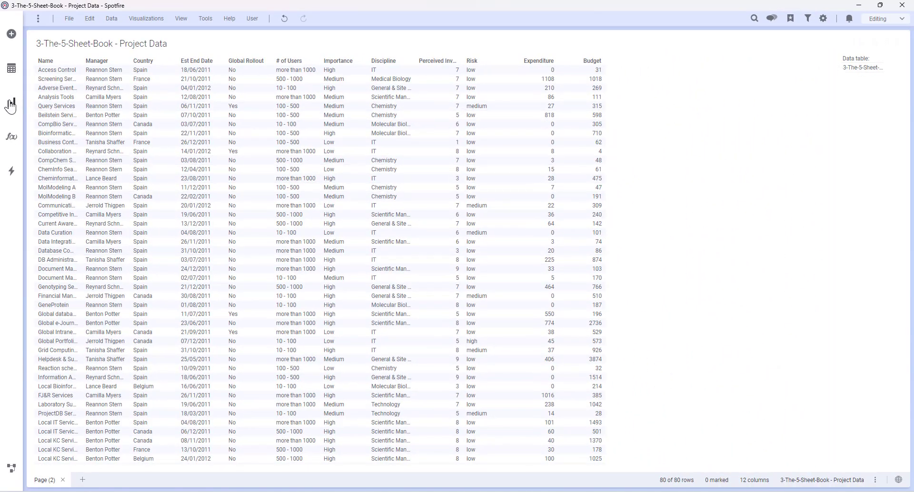
# - Add a bar chart below the Project Data table with Est End Date Year » Quarter » Month on the X axis
pyautogui.click(10, 103)
pyautogui.click(119, 147)
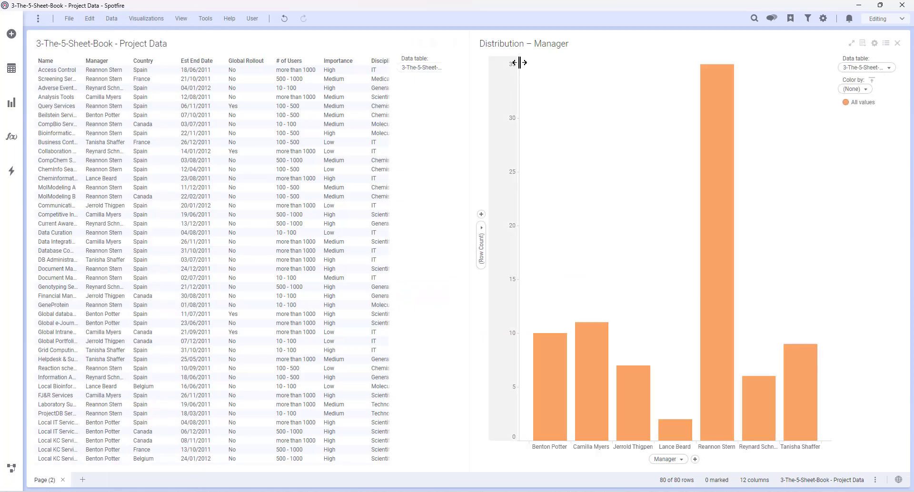
pyautogui.moveTo(557, 44)
pyautogui.mouseDown()
pyautogui.moveTo(425, 229)
pyautogui.moveTo(278, 343)
pyautogui.mouseUp()
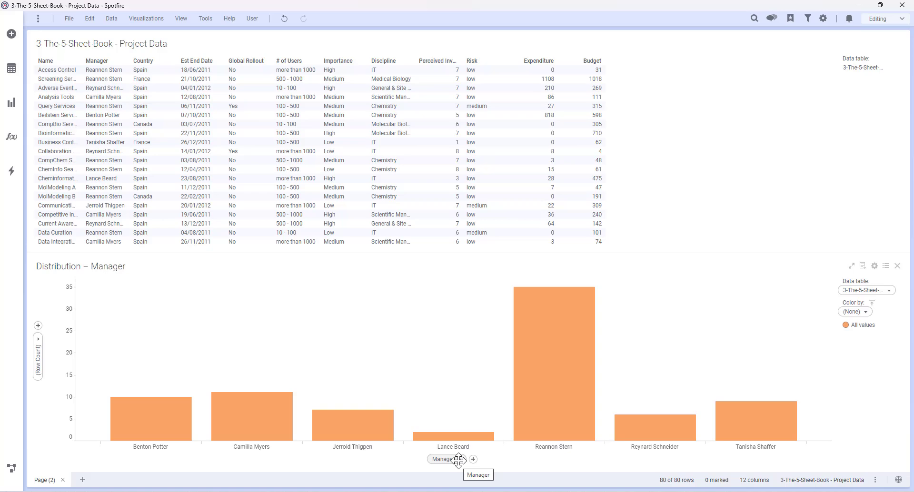
pyautogui.click(458, 461)
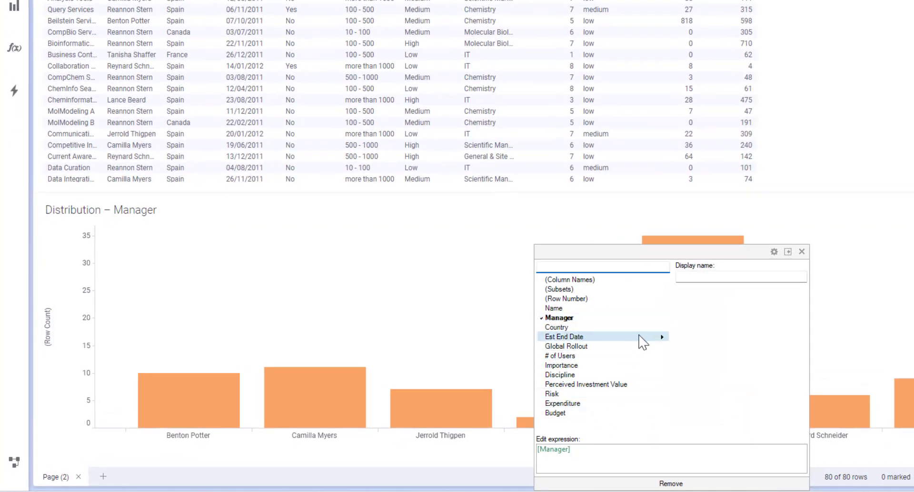
pyautogui.moveTo(643, 341)
pyautogui.click(709, 374)
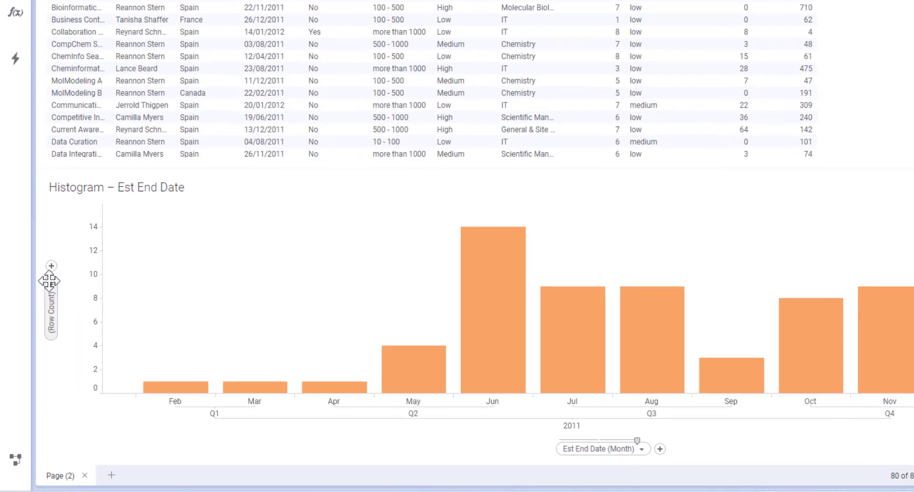
# - Replace the count() value-axis expression with Sum([Expenditure])-Sum([Expenditure])
pyautogui.click(53, 293)
pyautogui.click(155, 446)
pyautogui.hotkey('ctrl', 'a')
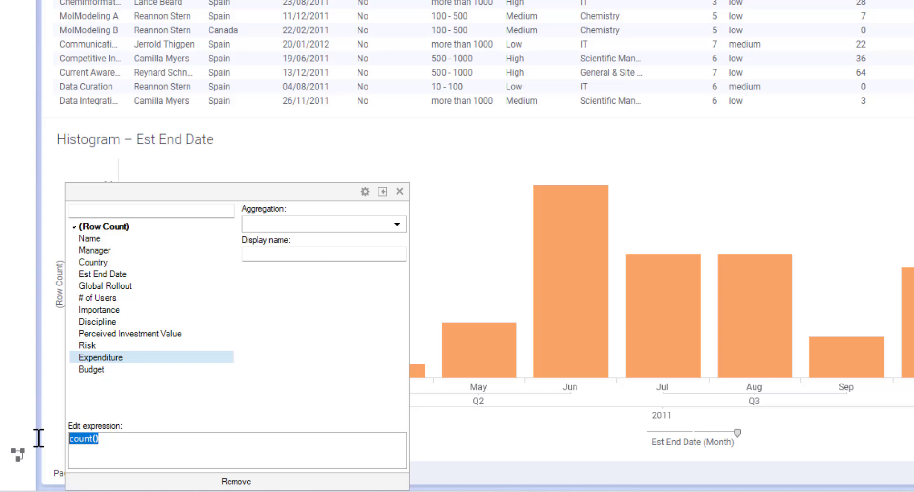
pyautogui.write('Sum')
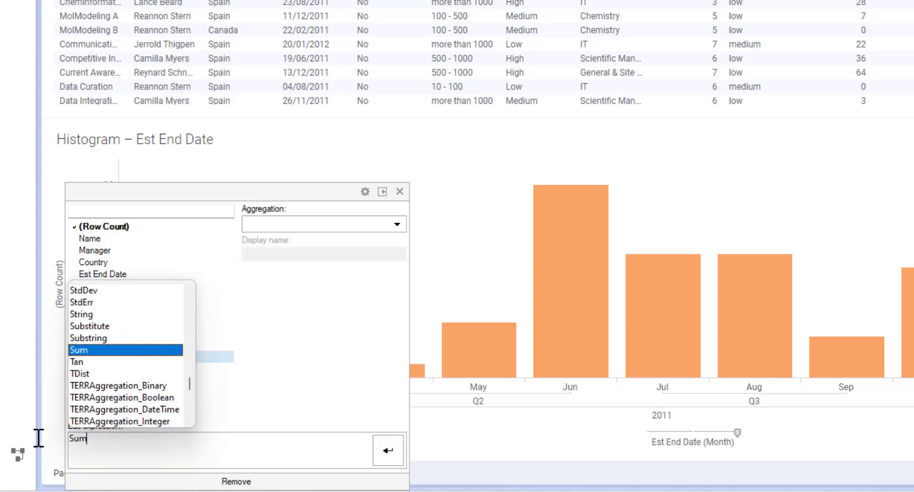
pyautogui.write('(Ex')
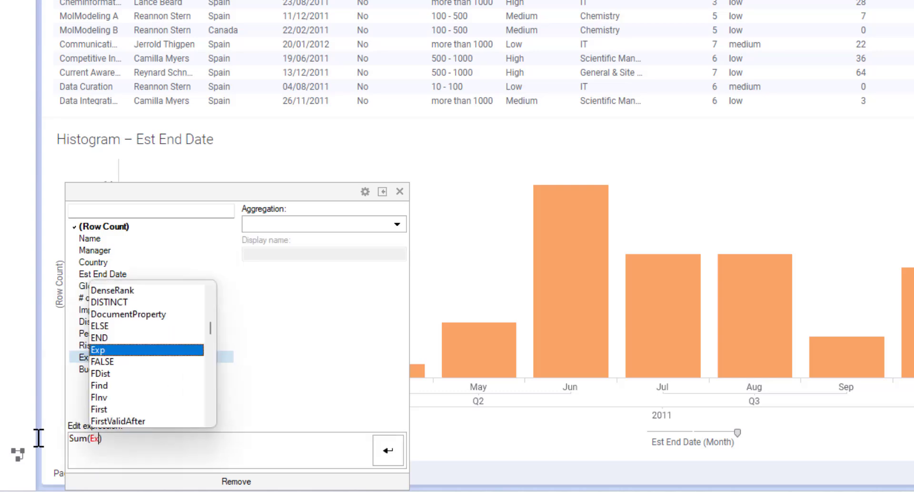
pyautogui.write('p')
pyautogui.press('BackSpace')
pyautogui.press('BackSpace')
pyautogui.press('BackSpace')
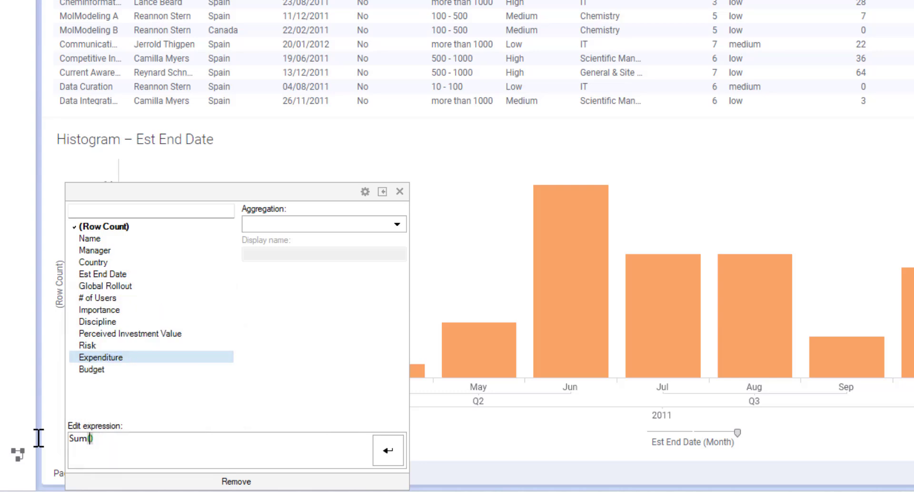
pyautogui.write('[E')
pyautogui.press('Return')
pyautogui.write('-Sum')
pyautogui.press('Return')
pyautogui.write('[')
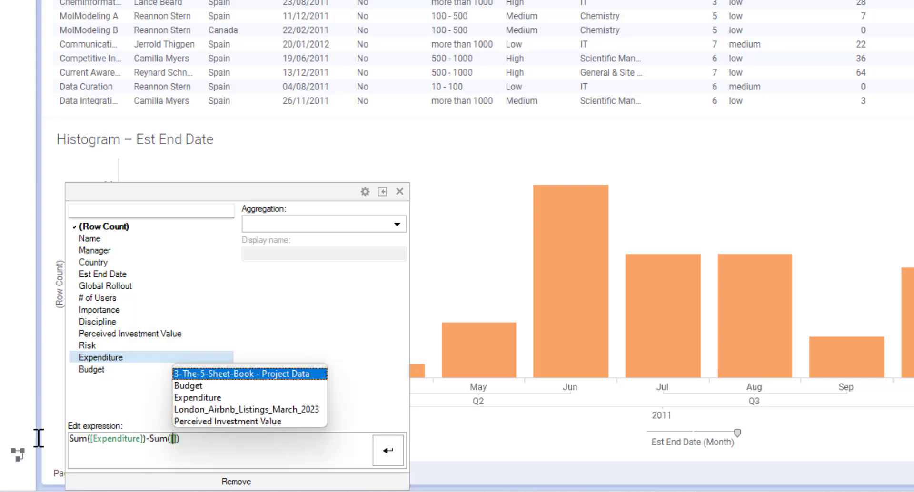
pyautogui.press('Down')
pyautogui.press('Down')
pyautogui.press('Return')
# - Append OVER Previous([Axis.X]), copy the full expression, and apply it to the chart
pyautogui.press('End')
pyautogui.write('OVER P')
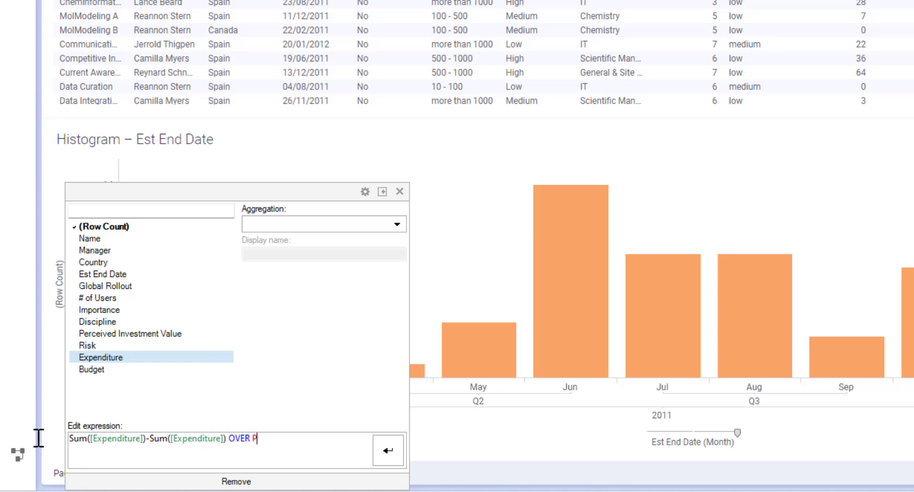
pyautogui.write('revious')
pyautogui.press('Return')
pyautogui.write('[A')
pyautogui.press('Return')
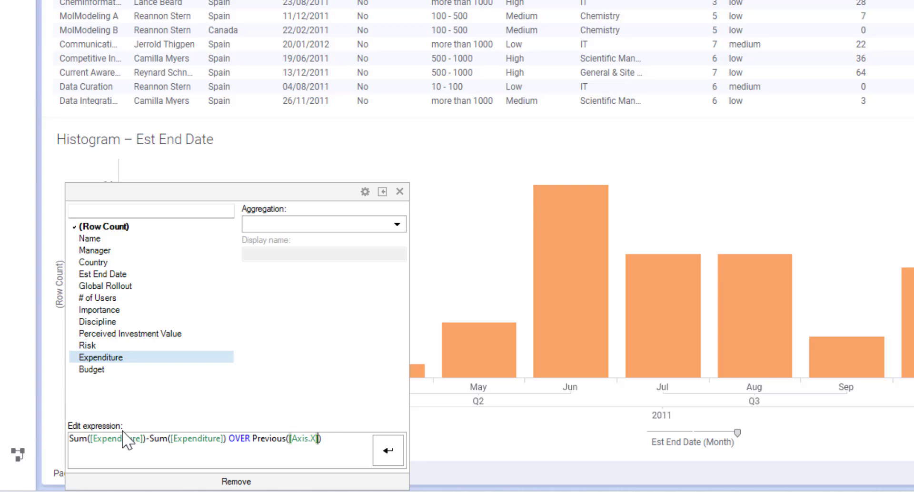
pyautogui.moveTo(339, 437); pyautogui.dragTo(58, 441)
pyautogui.hotkey('ctrl', 'c')
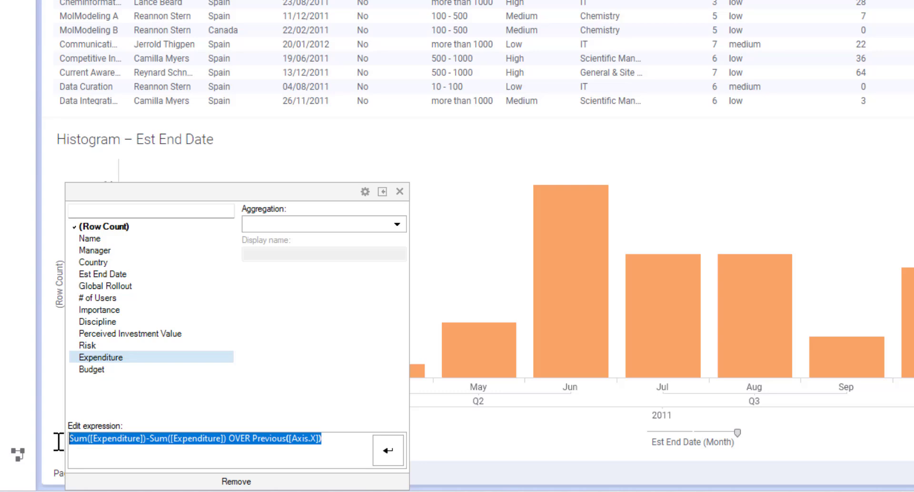
pyautogui.click(383, 457)
pyautogui.click(450, 354)
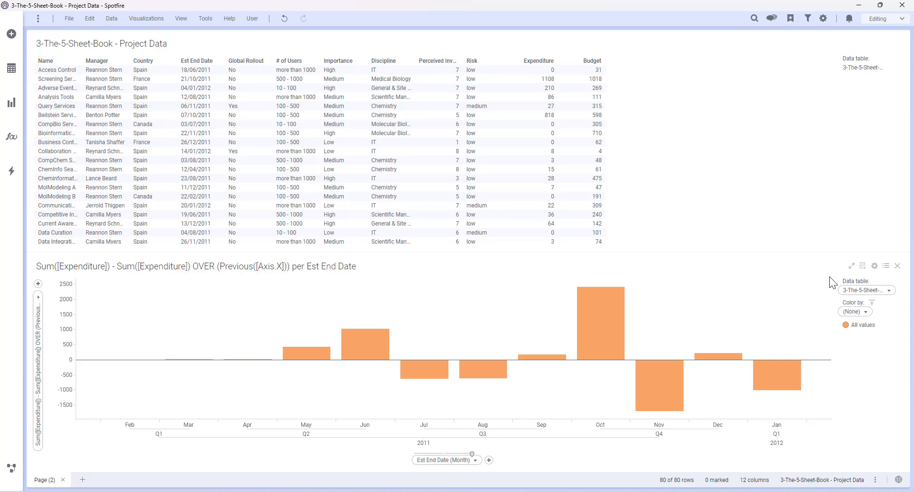
# - Colour the bars by the pasted difference expression in the chart's Colors properties
pyautogui.click(876, 267)
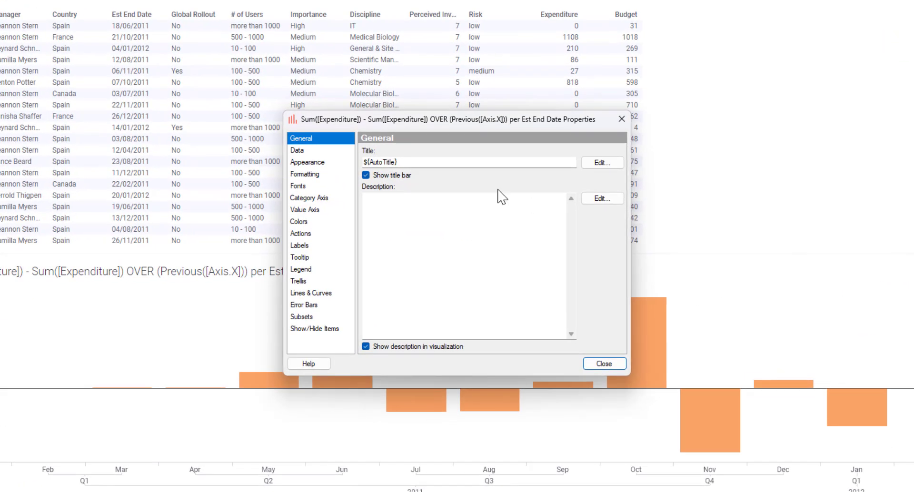
pyautogui.click(312, 222)
pyautogui.click(385, 165)
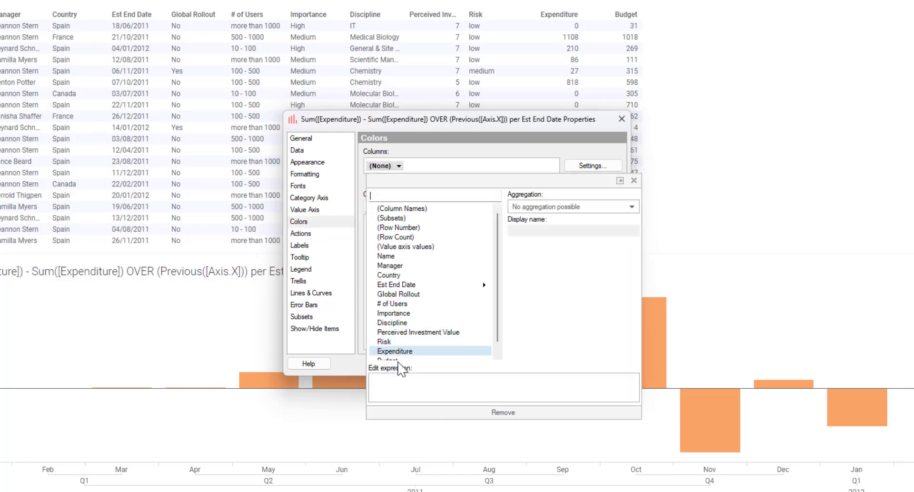
pyautogui.click(388, 393)
pyautogui.hotkey('ctrl', 'v')
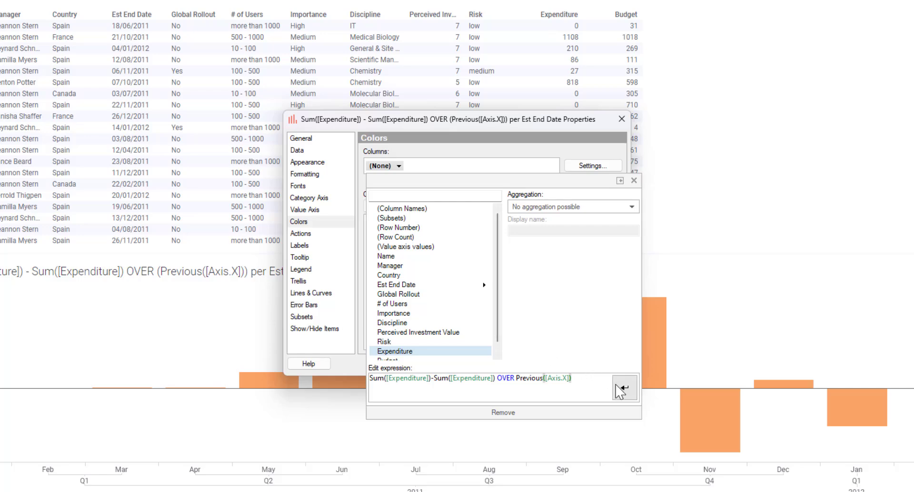
pyautogui.click(621, 389)
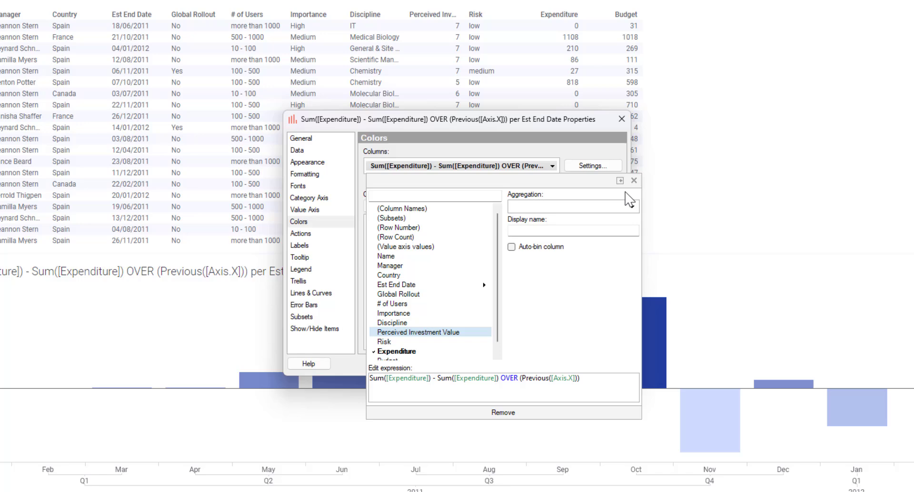
pyautogui.click(633, 181)
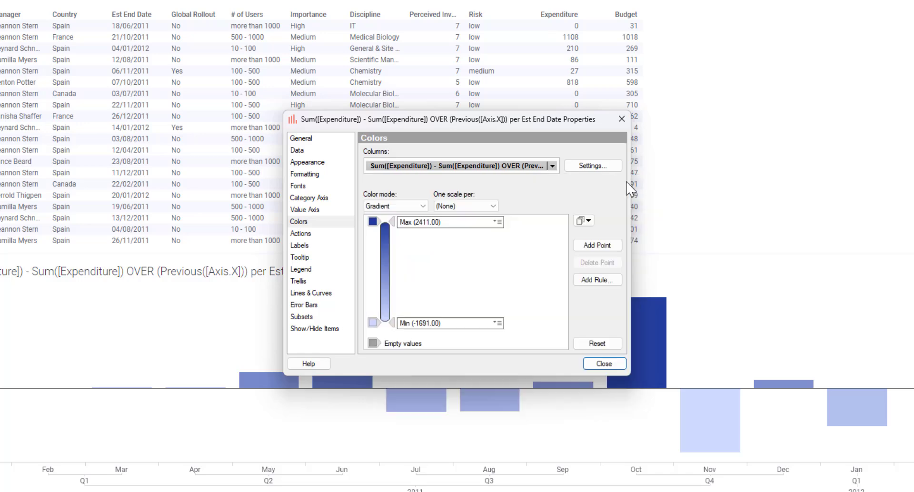
# - Set colour mode to Segments split at 0, dark navy above and red below
pyautogui.click(402, 206)
pyautogui.click(400, 225)
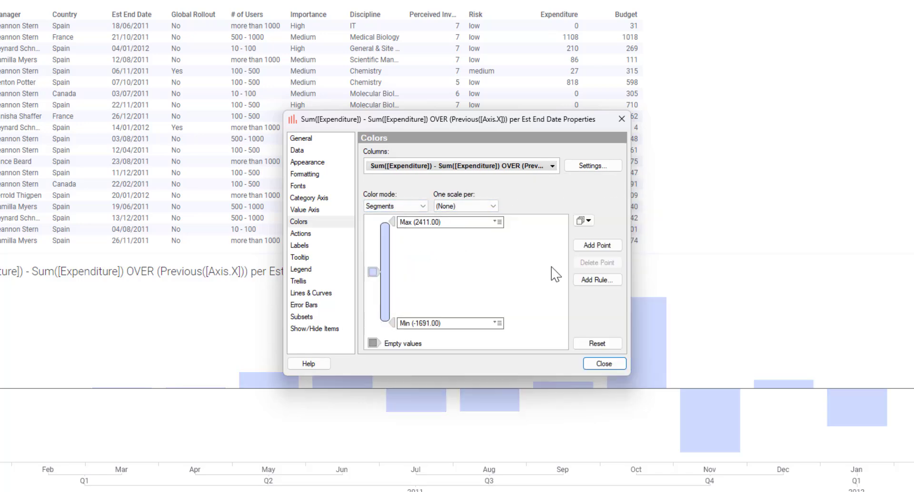
pyautogui.click(590, 247)
pyautogui.click(448, 272)
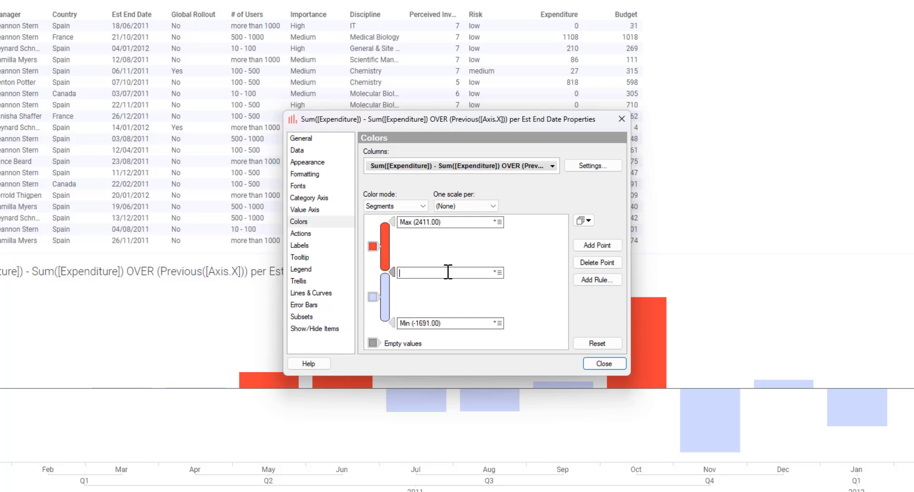
pyautogui.press('Return')
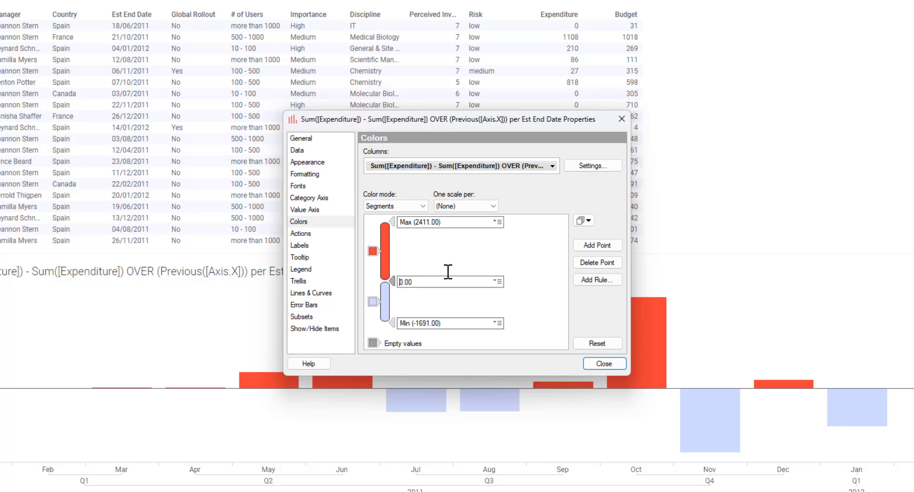
pyautogui.click(371, 250)
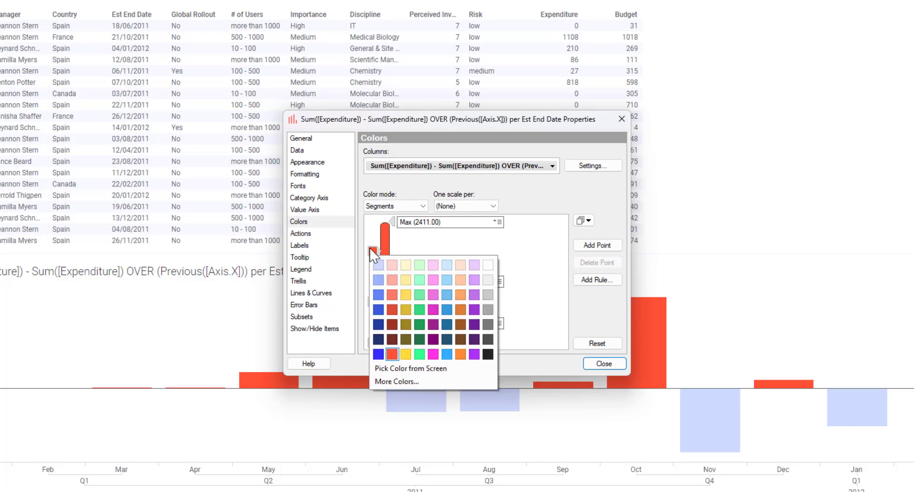
pyautogui.click(379, 339)
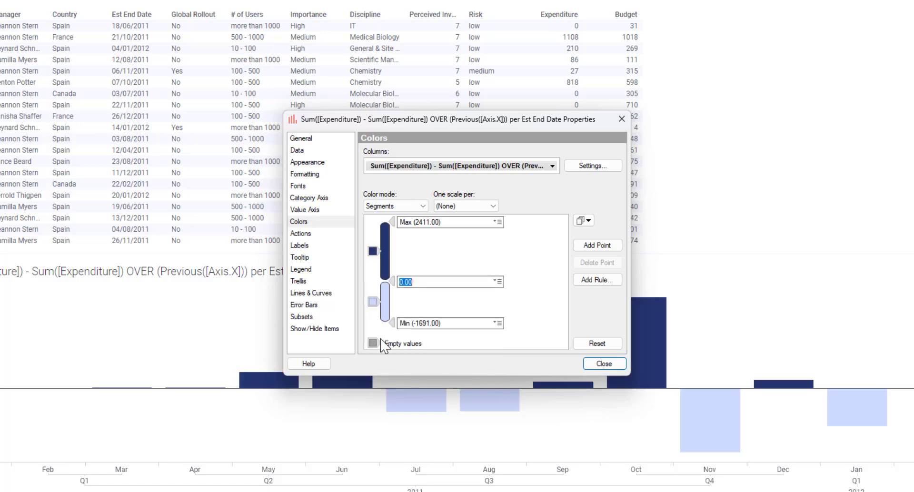
pyautogui.click(373, 303)
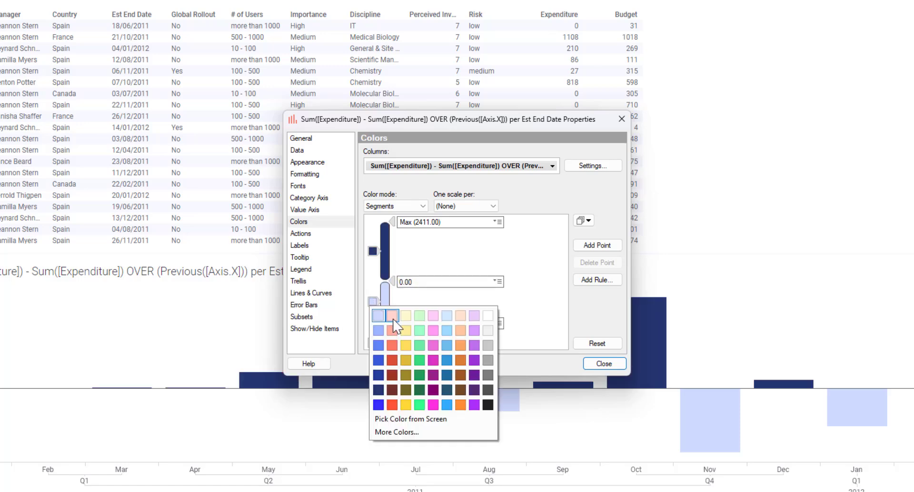
pyautogui.click(392, 405)
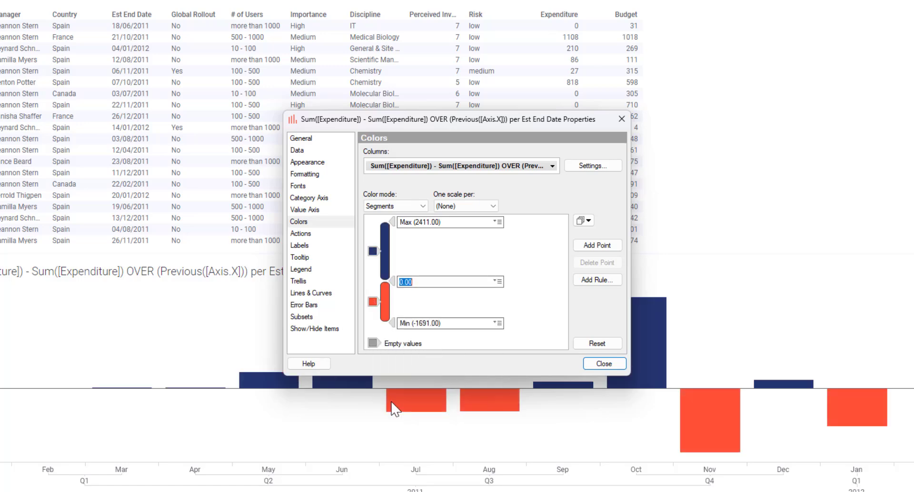
# - Show value labels on all bars with Bar segments unchecked, then close the properties dialog
pyautogui.click(314, 246)
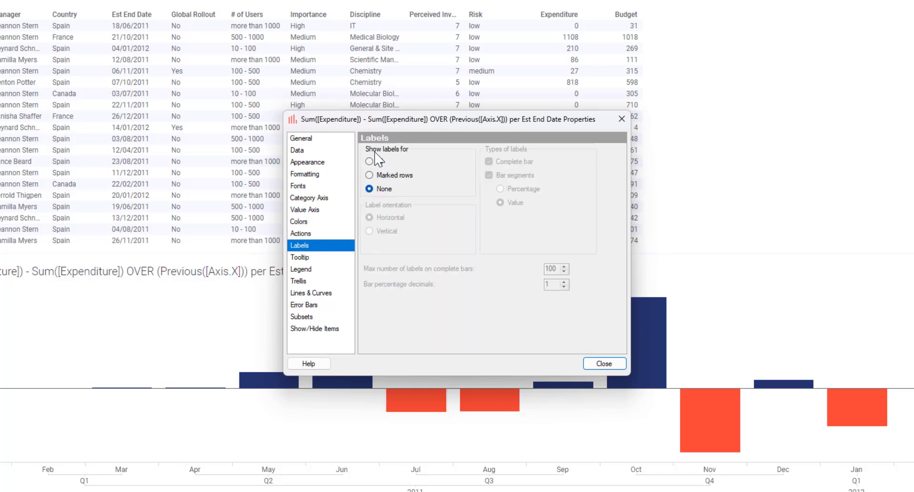
pyautogui.click(369, 162)
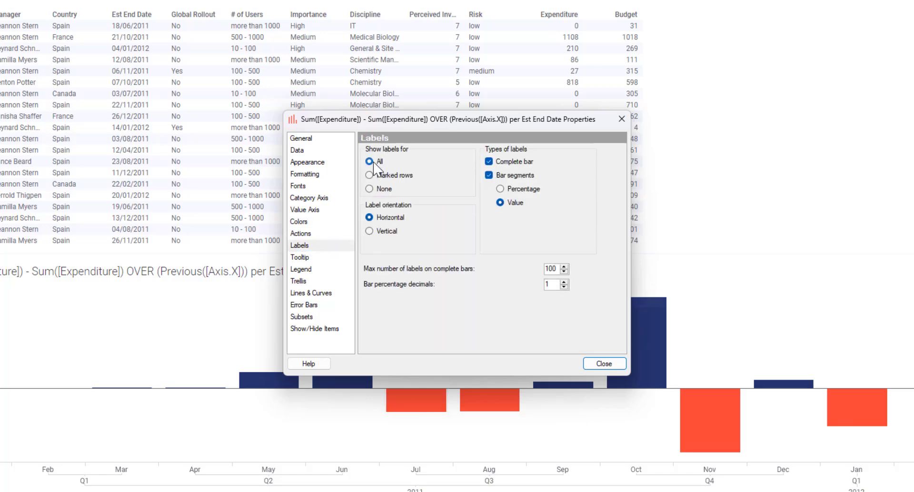
pyautogui.click(489, 175)
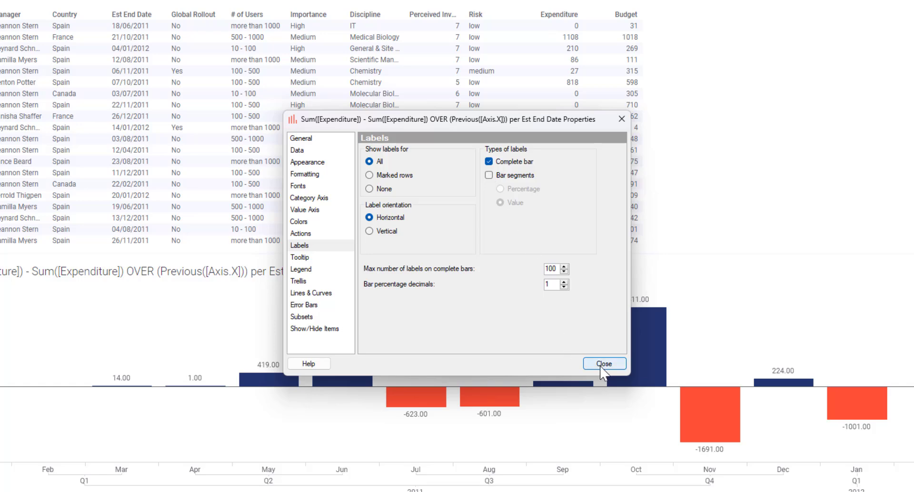
pyautogui.click(604, 364)
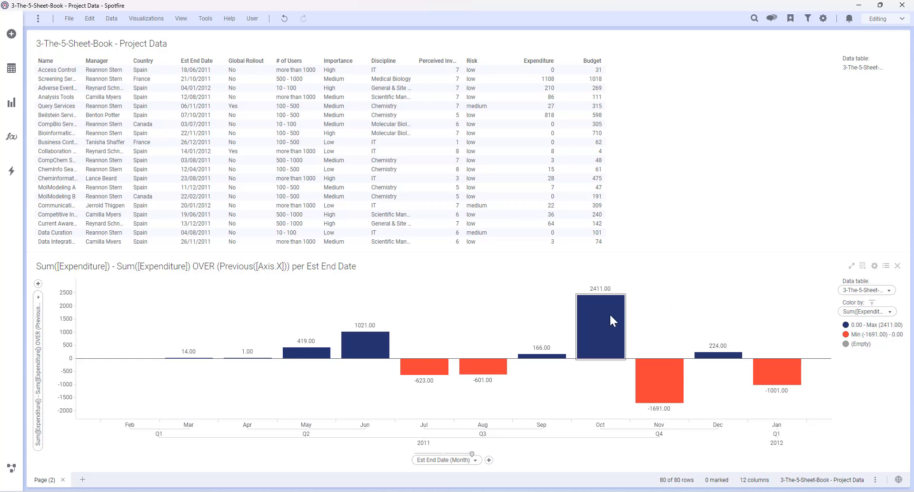
pyautogui.moveTo(608, 314)
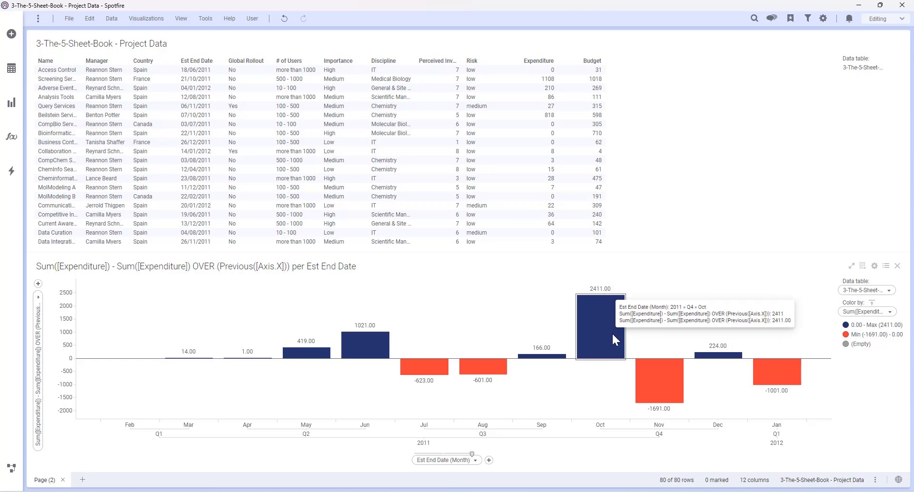